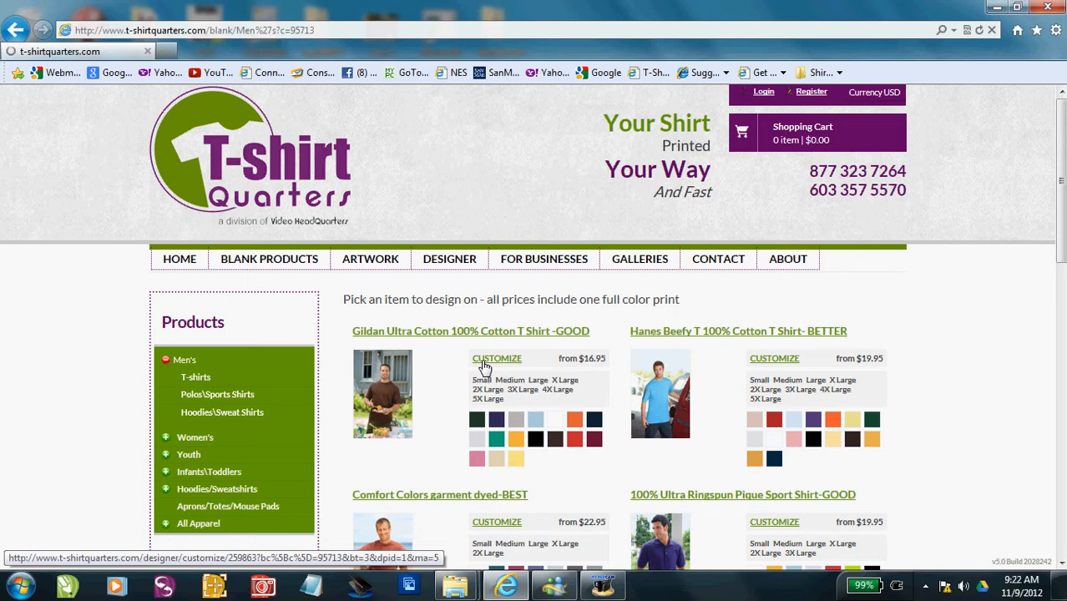
Customize the Gildan Ultra Cotton T Shirt with the Dog 1 stock design from the smaller Dogs category under Animals.
{"action": "left_click", "coordinate": [484, 368]}
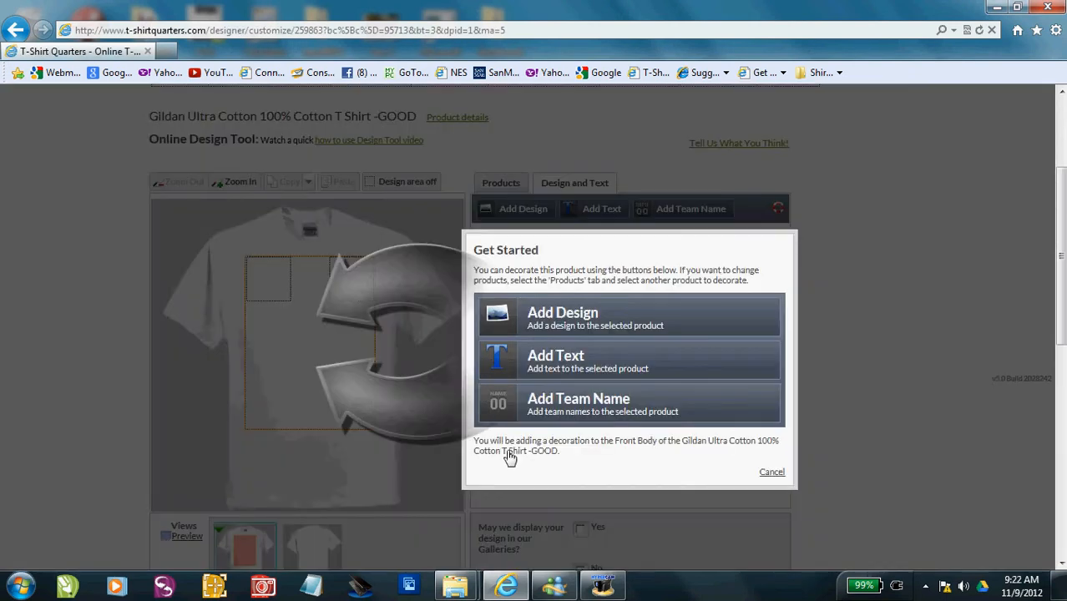
{"action": "left_click", "coordinate": [548, 323]}
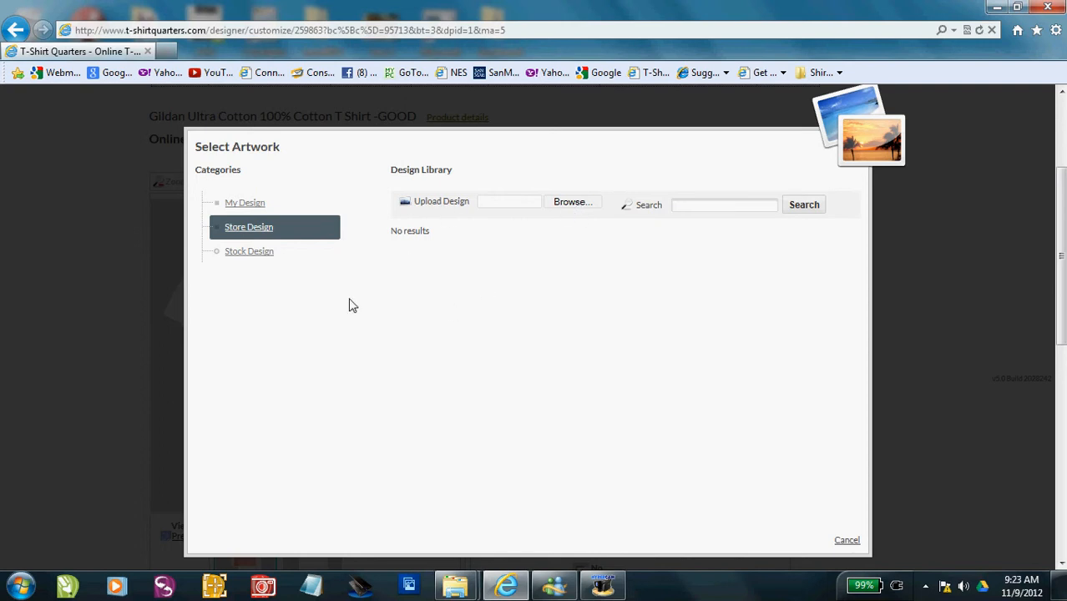
{"action": "left_click", "coordinate": [248, 256]}
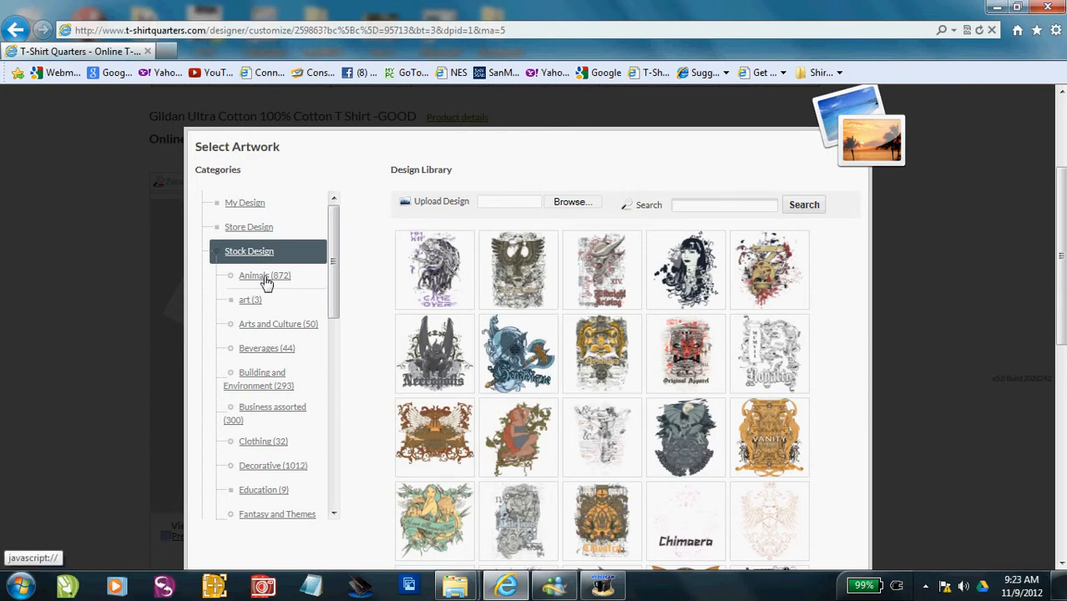
{"action": "left_click", "coordinate": [264, 277]}
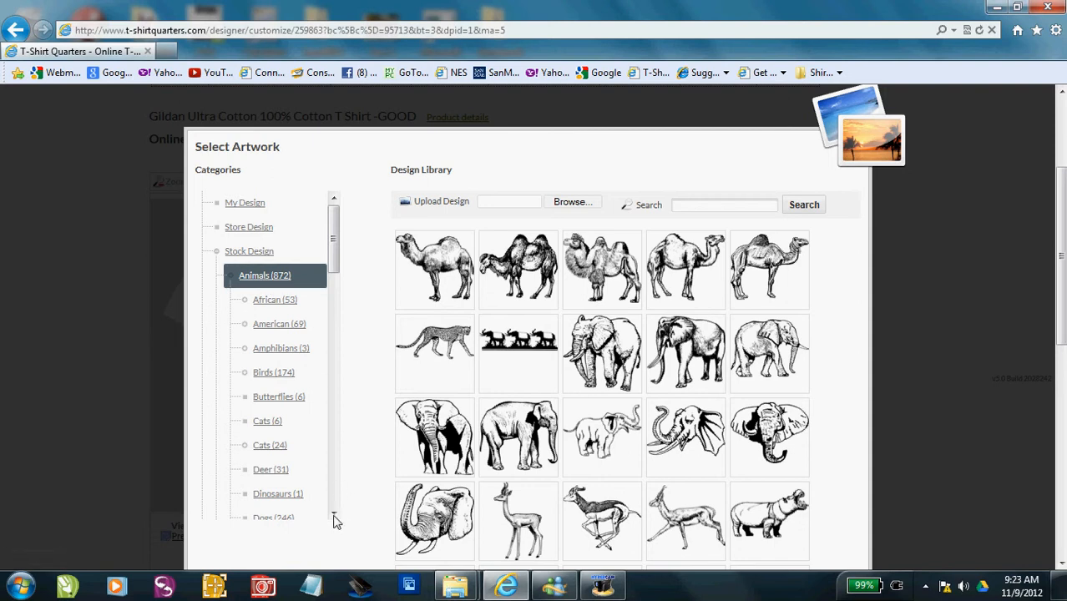
{"action": "scroll", "coordinate": [334, 516], "scroll_direction": "down", "scroll_amount": 3}
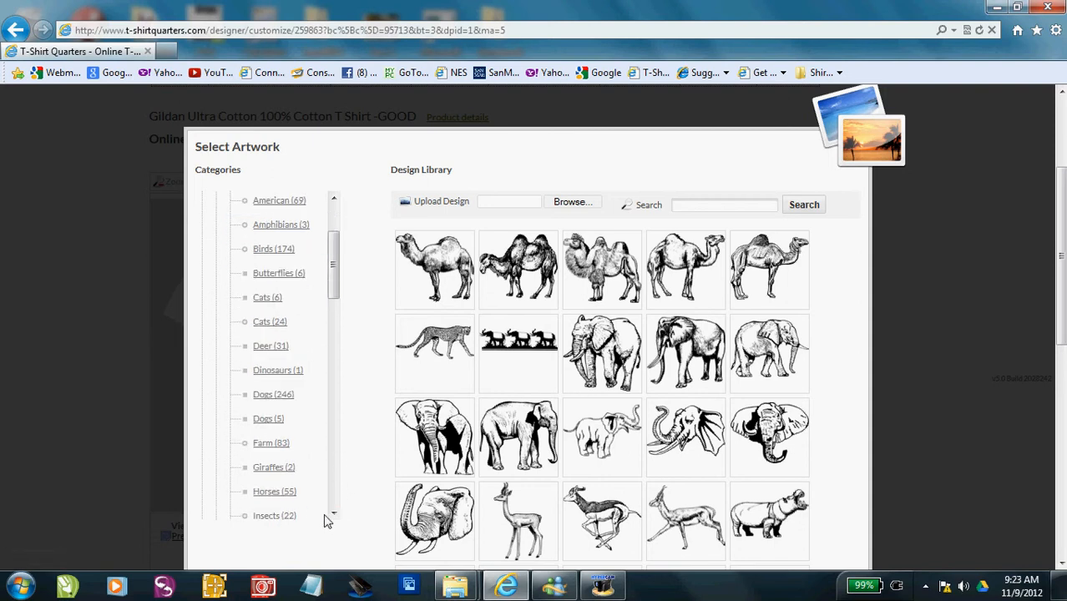
{"action": "left_click", "coordinate": [263, 424]}
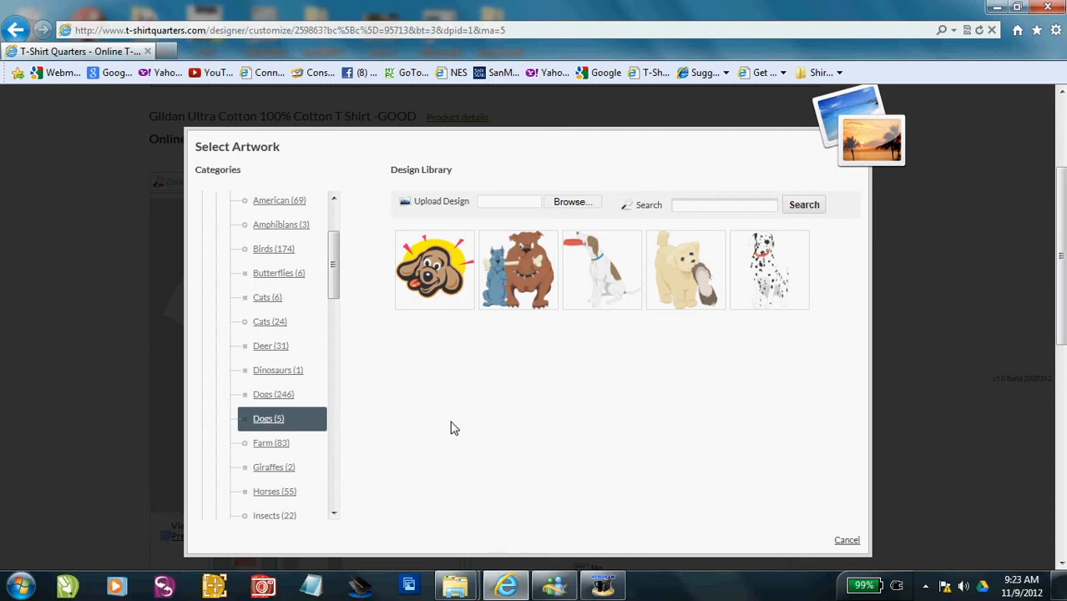
{"action": "left_click", "coordinate": [434, 278]}
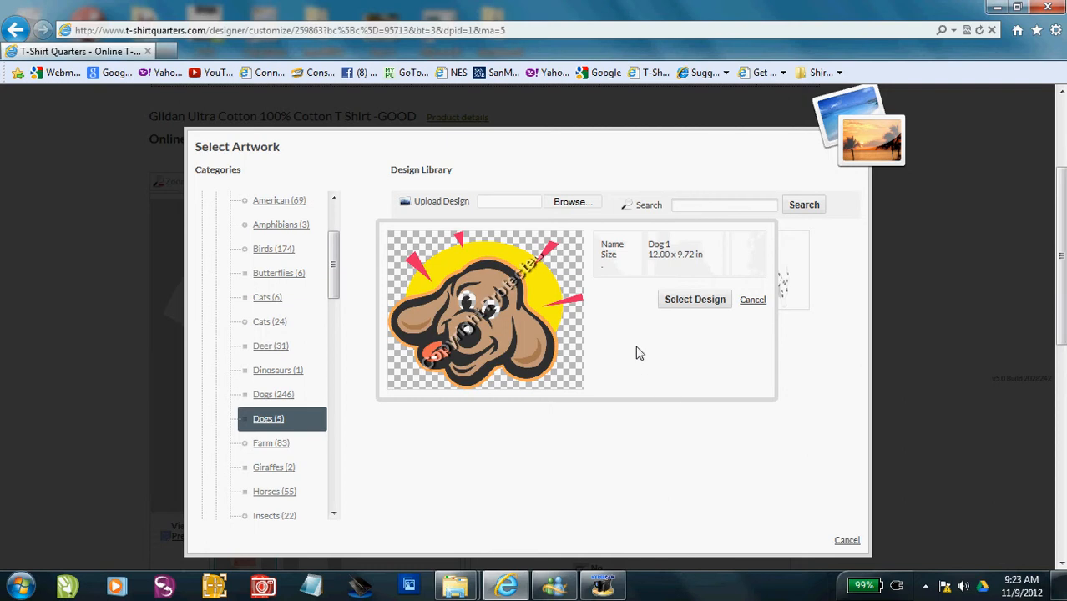
{"action": "left_click", "coordinate": [697, 302]}
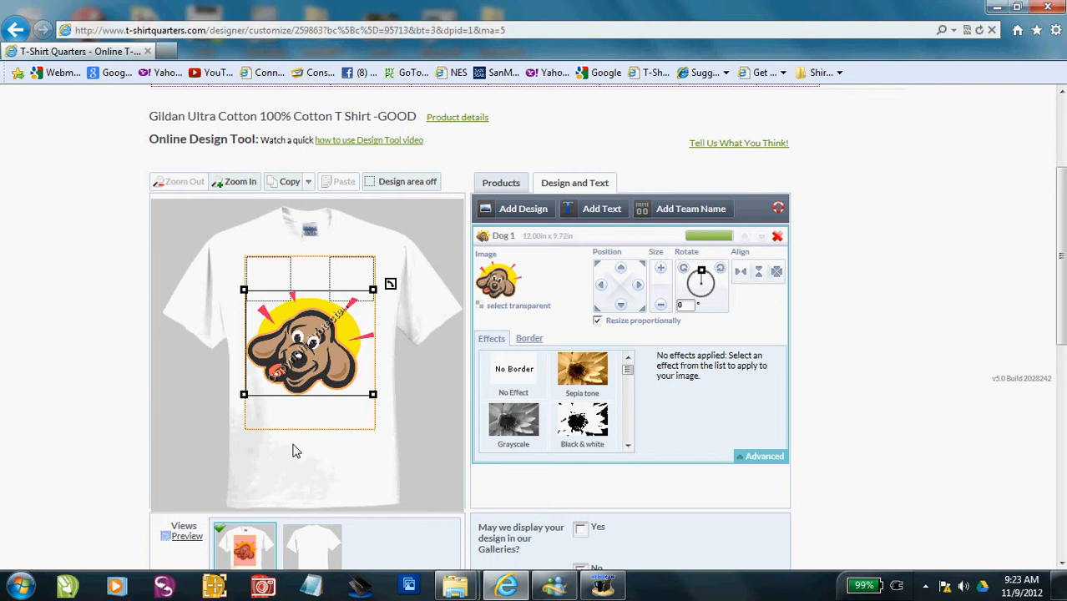
Shrink the dog image to about 11.3 in wide and move it slightly higher on the shirt front.
{"action": "left_click", "coordinate": [661, 305]}
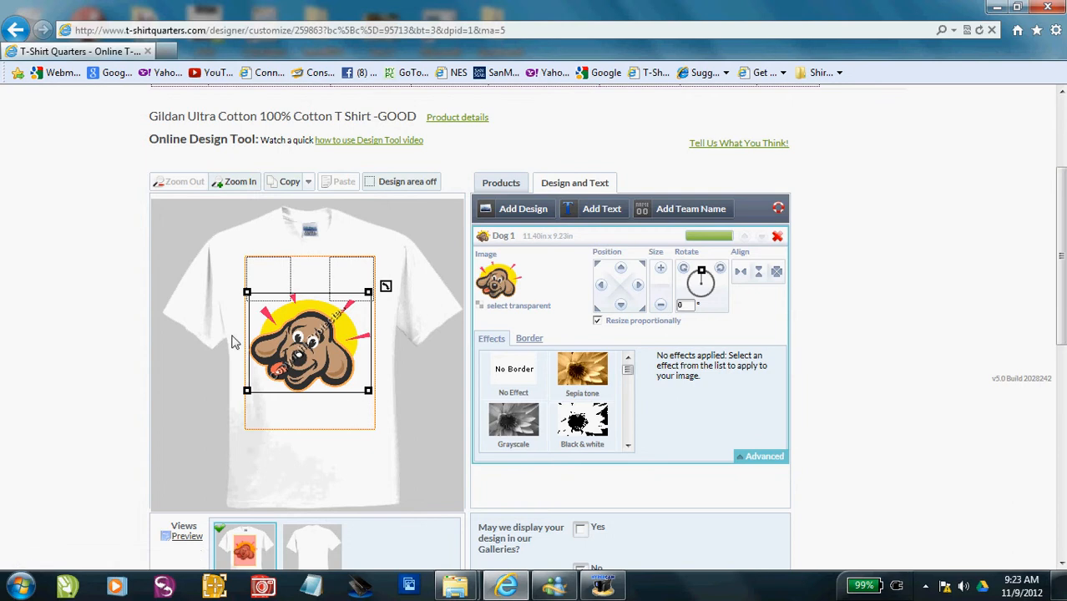
{"action": "left_click_drag", "start_coordinate": [296, 357], "coordinate": [296, 346]}
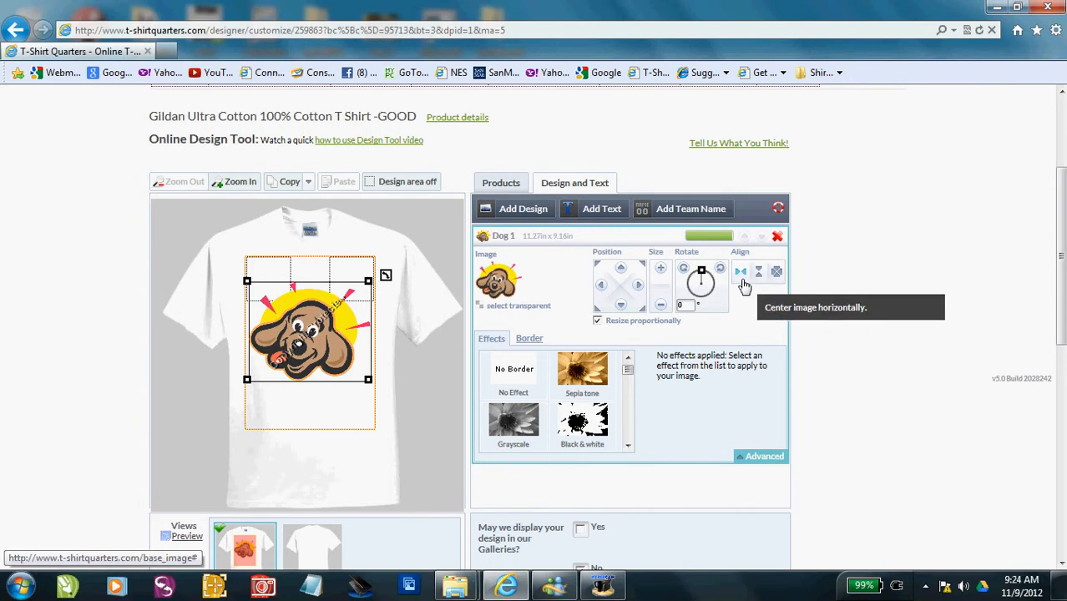
Add the text "Hot Dog" and place it above the dog image.
{"action": "left_click", "coordinate": [595, 212]}
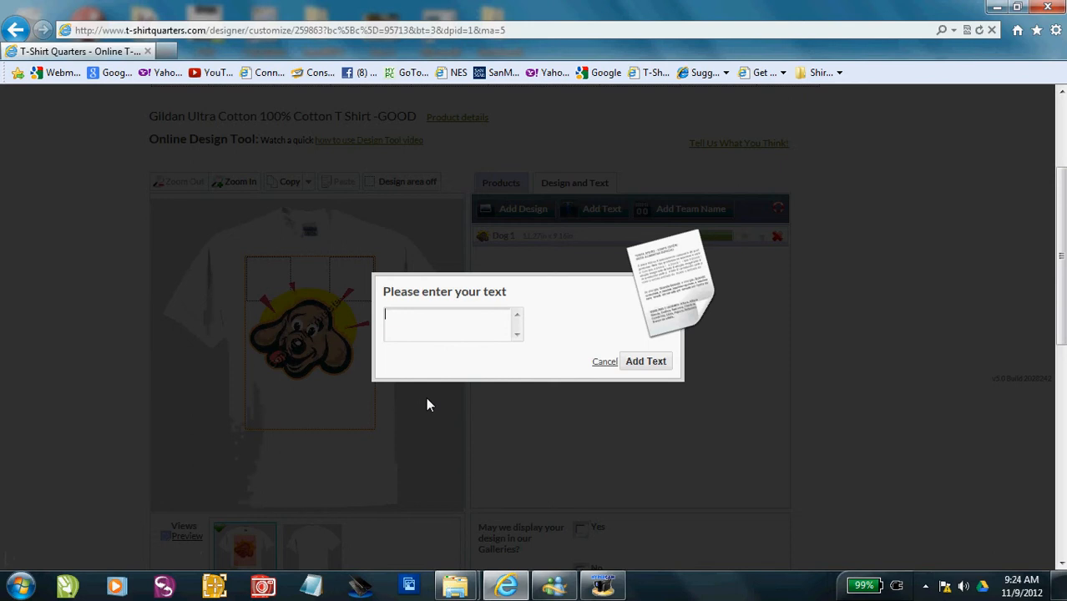
{"action": "type", "text": "Hot Dog"}
{"action": "left_click", "coordinate": [631, 370]}
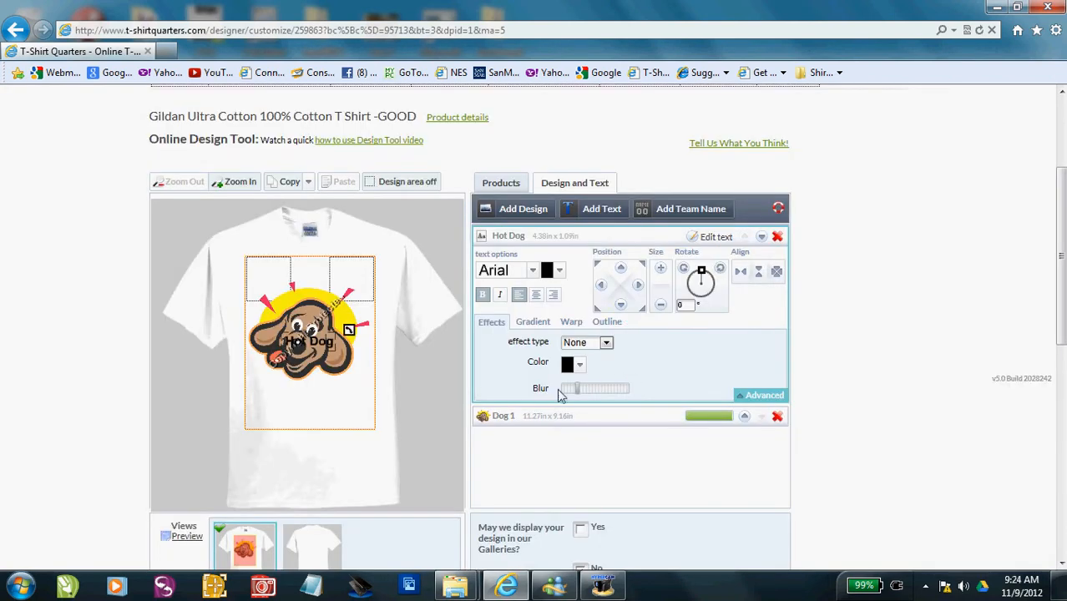
{"action": "left_click_drag", "start_coordinate": [317, 353], "coordinate": [318, 280]}
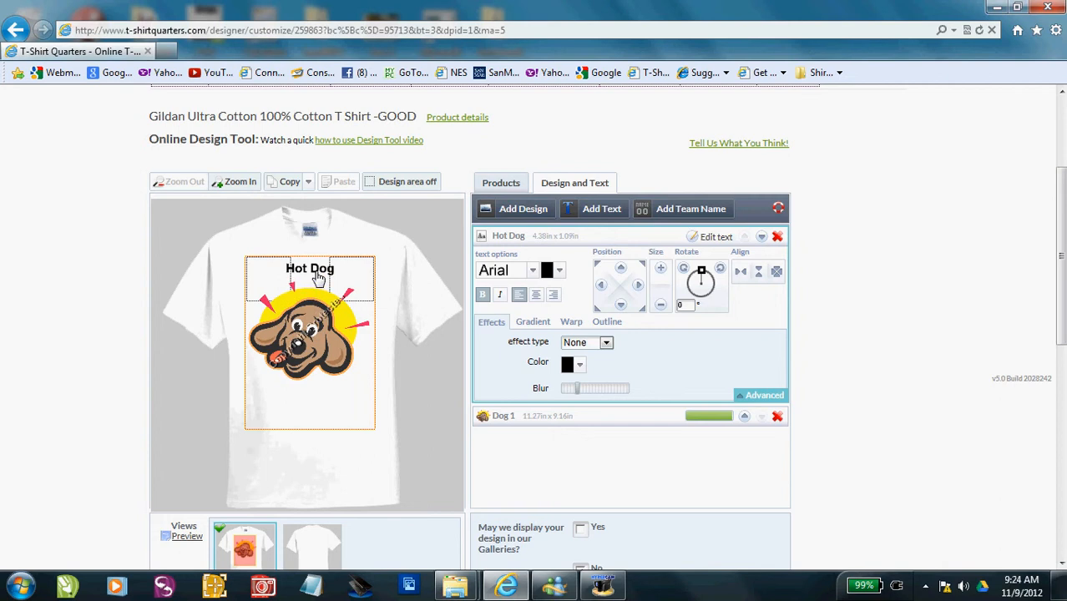
Enlarge the "Hot Dog" text to about 5.6 in wide, keeping it above the dog image.
{"action": "left_click", "coordinate": [662, 271]}
{"action": "left_click", "coordinate": [662, 270]}
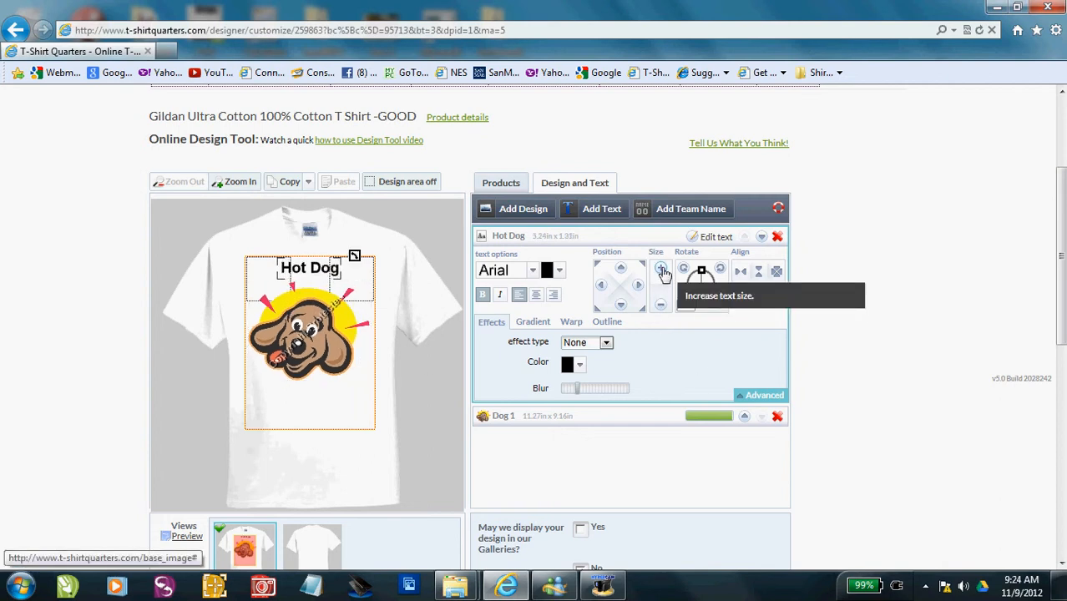
{"action": "left_click", "coordinate": [661, 271]}
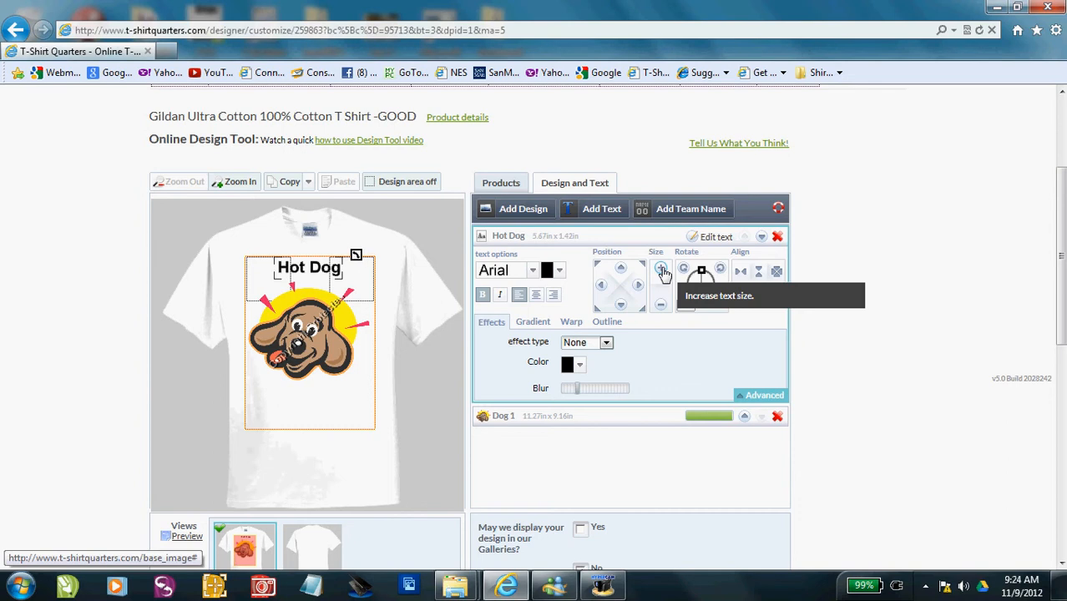
{"action": "left_click", "coordinate": [307, 273]}
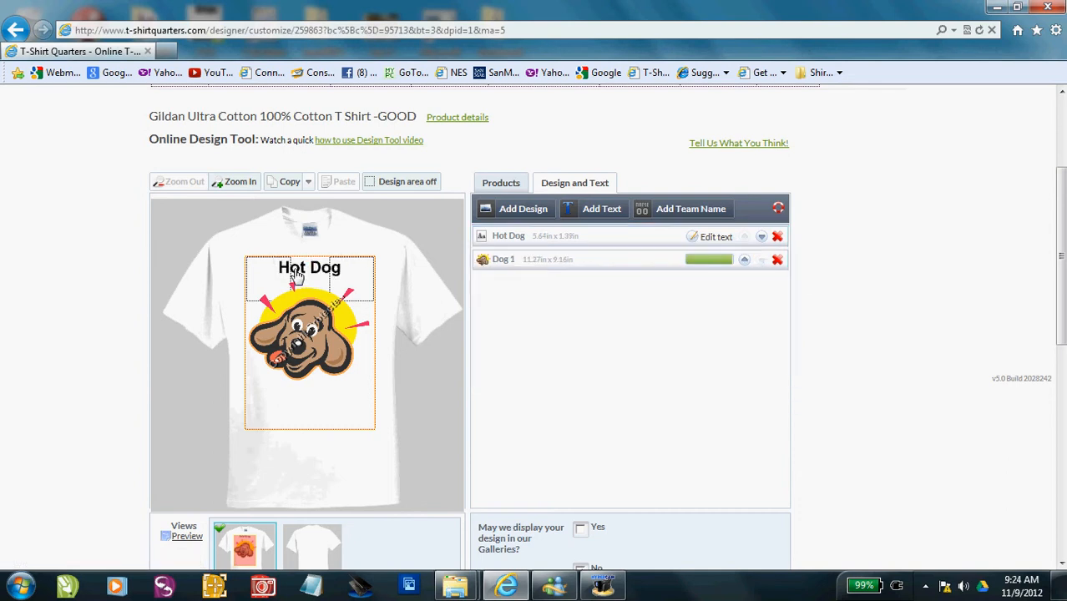
{"action": "left_click", "coordinate": [297, 278]}
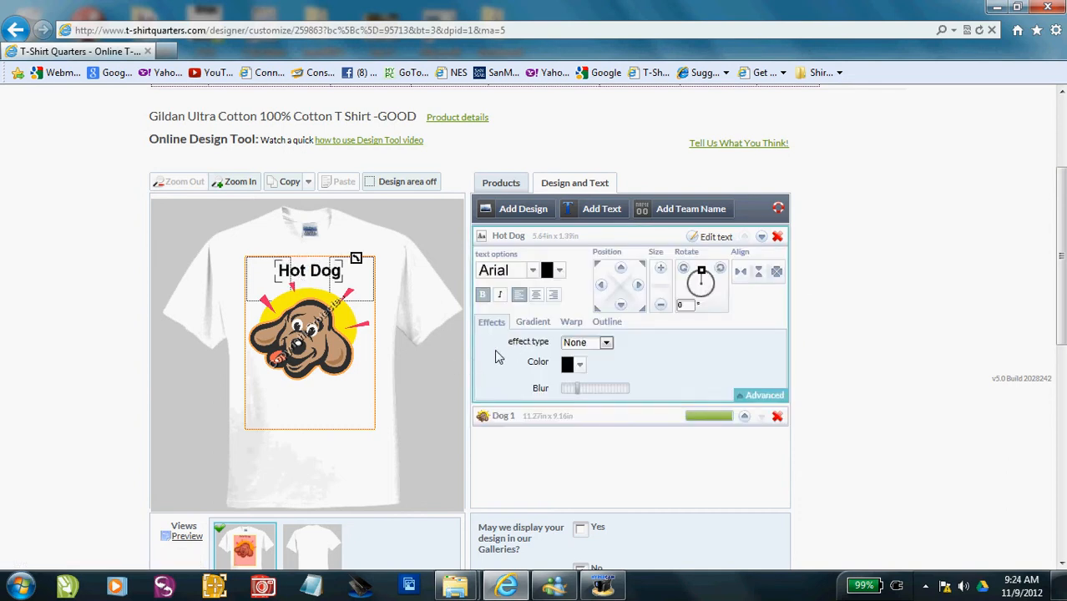
Set the "Hot Dog" text to the Alba font and color it red.
{"action": "left_click", "coordinate": [535, 276]}
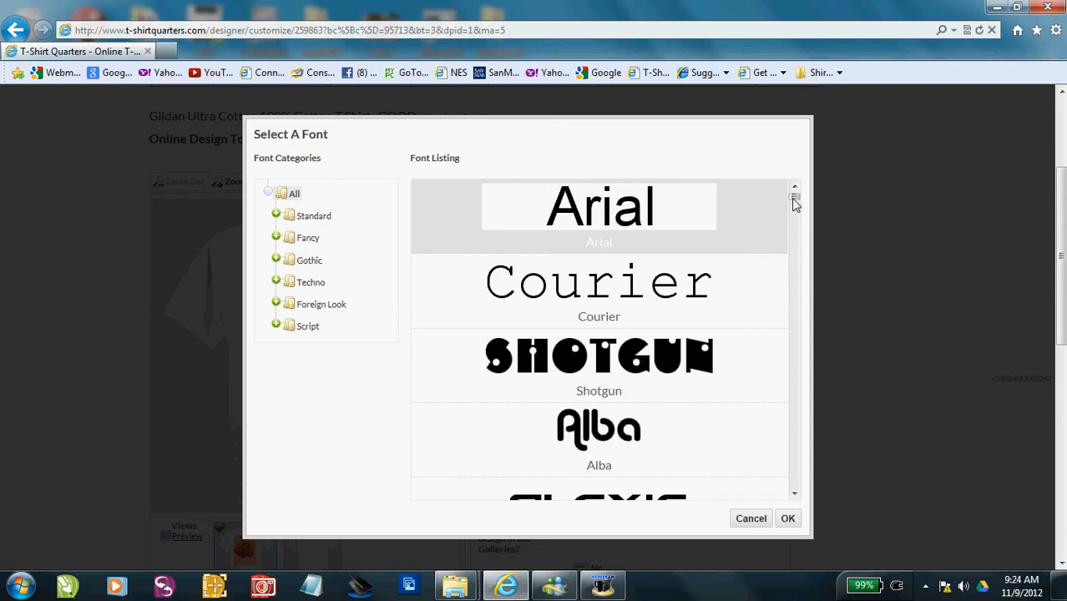
{"action": "mouse_move", "coordinate": [795, 204]}
{"action": "left_mouse_down"}
{"action": "mouse_move", "coordinate": [796, 238]}
{"action": "mouse_move", "coordinate": [797, 202]}
{"action": "left_mouse_up"}
{"action": "left_click", "coordinate": [598, 439]}
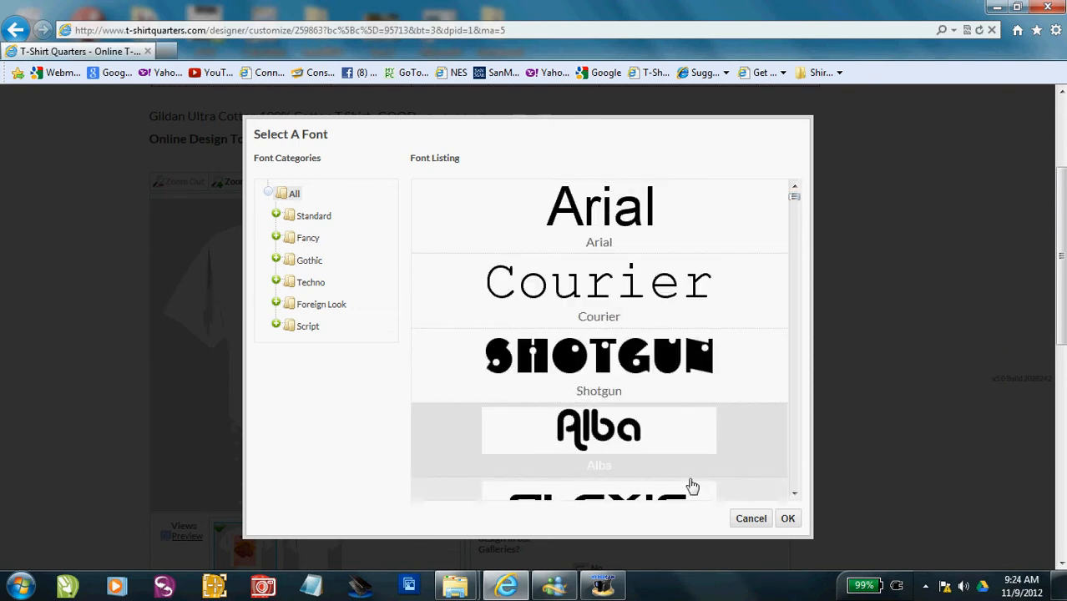
{"action": "left_click", "coordinate": [788, 521]}
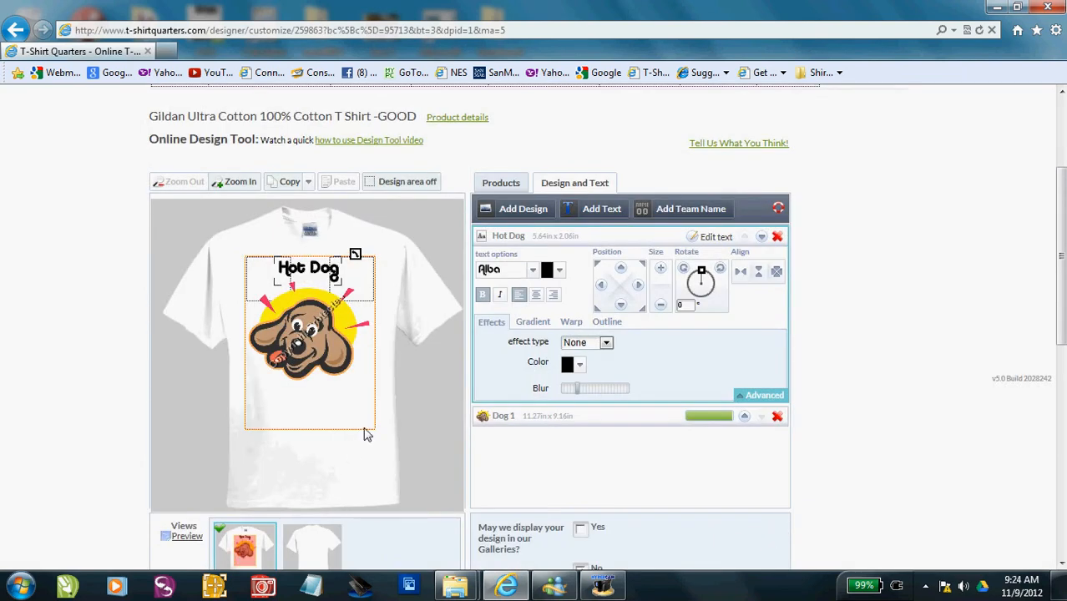
{"action": "left_click", "coordinate": [560, 272]}
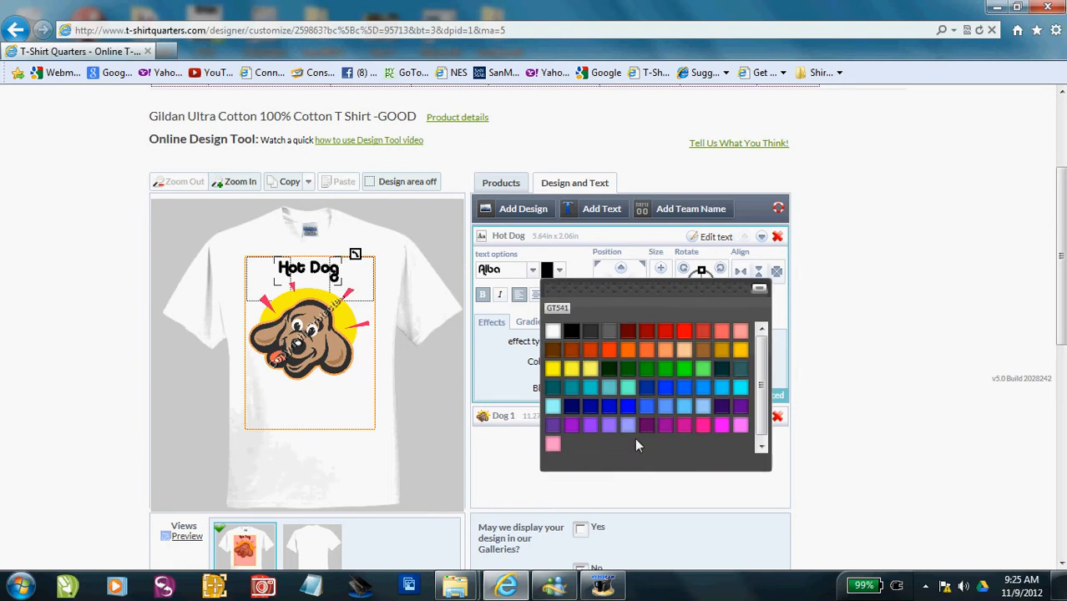
{"action": "left_click", "coordinate": [665, 334]}
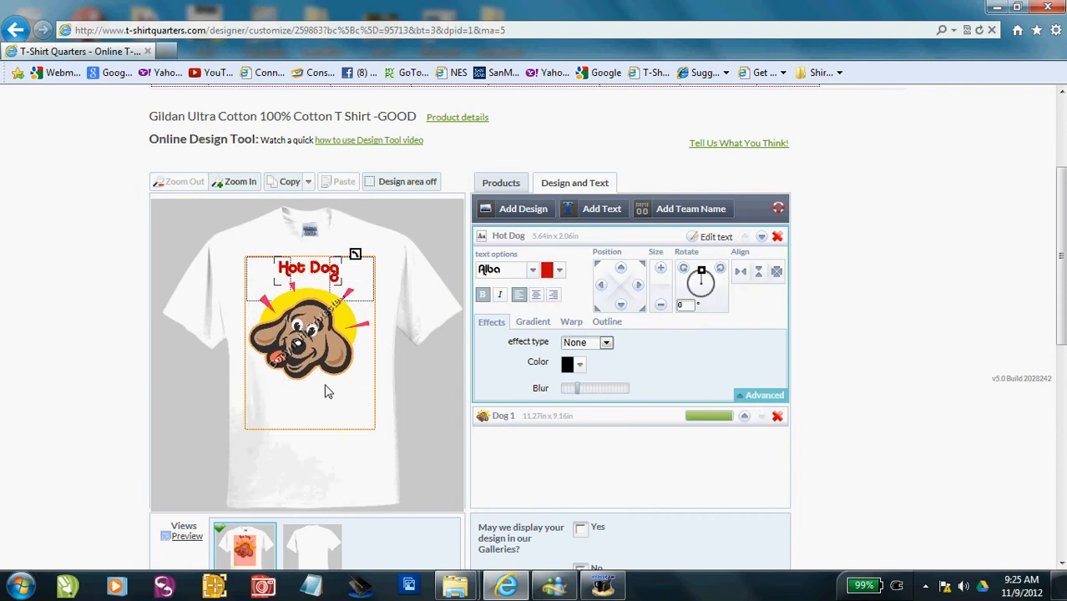
Add the text "For Me ?" and place it below the dog image.
{"action": "left_click", "coordinate": [608, 210]}
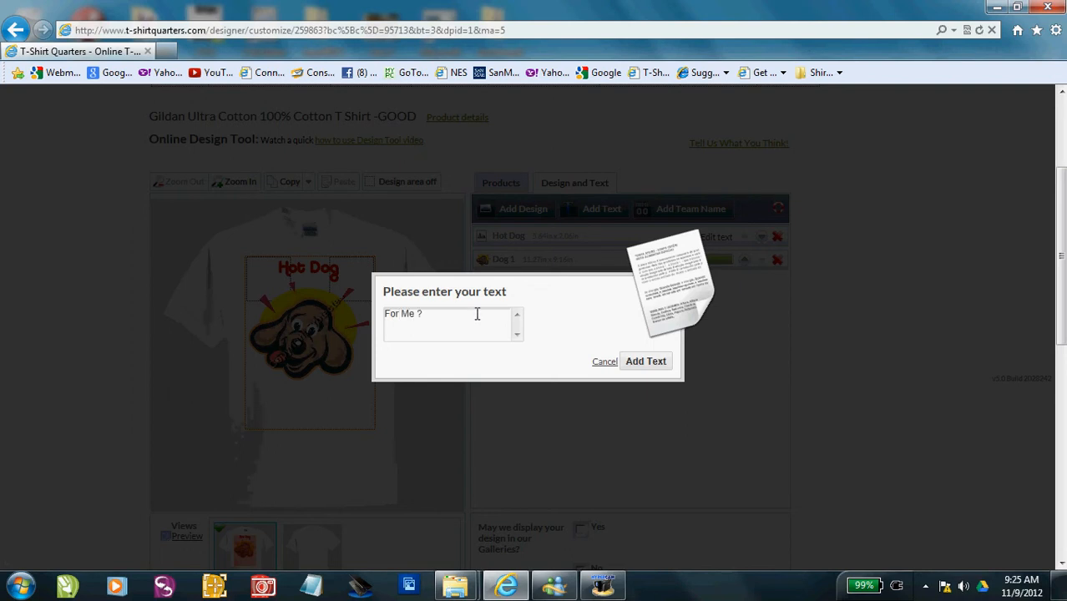
{"action": "left_click", "coordinate": [647, 362]}
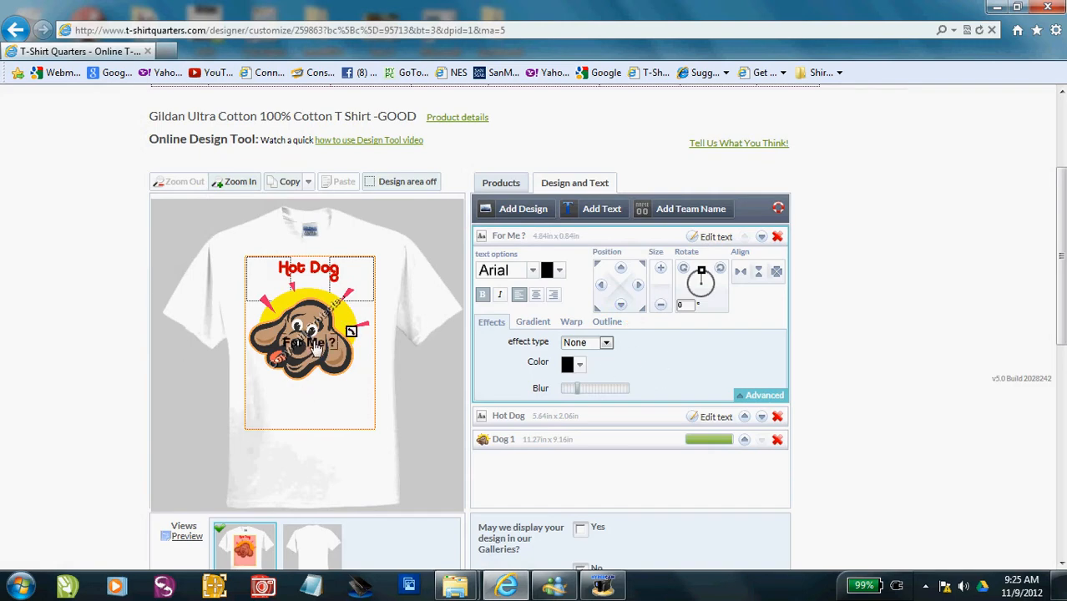
{"action": "left_click_drag", "start_coordinate": [311, 353], "coordinate": [310, 399]}
Format the "For Me ?" text as dark blue Alba lettering about 4.9 in wide.
{"action": "left_click", "coordinate": [536, 272]}
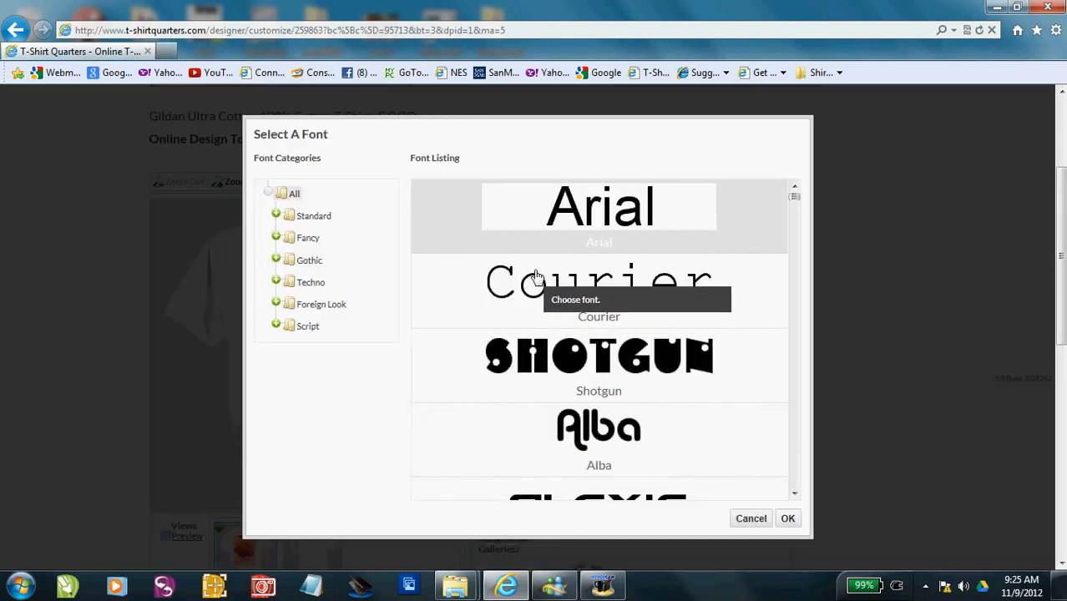
{"action": "left_click", "coordinate": [605, 445]}
{"action": "left_click", "coordinate": [789, 521]}
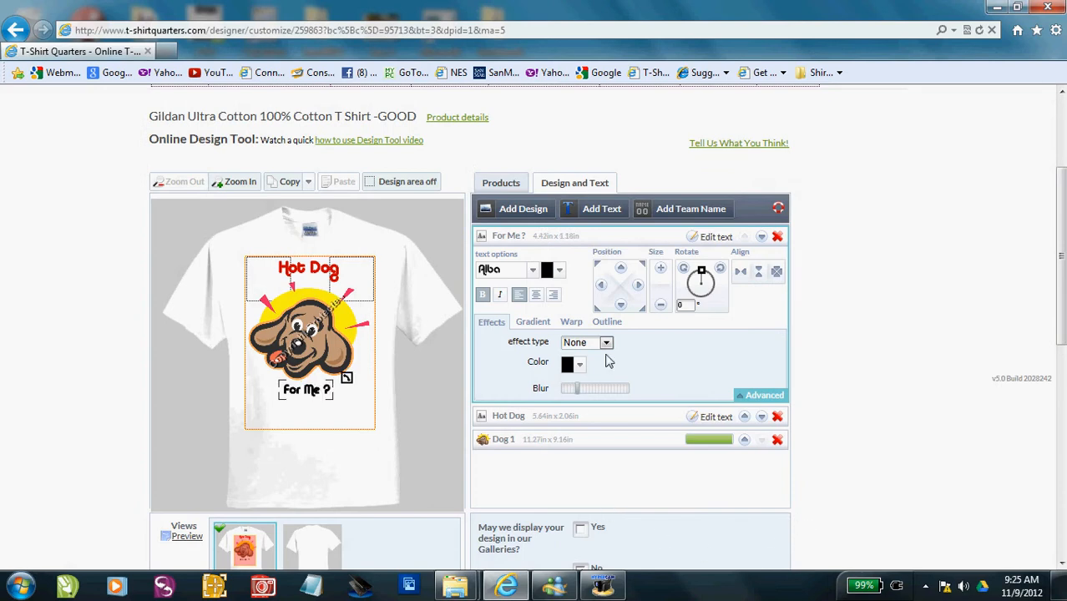
{"action": "left_click", "coordinate": [559, 272]}
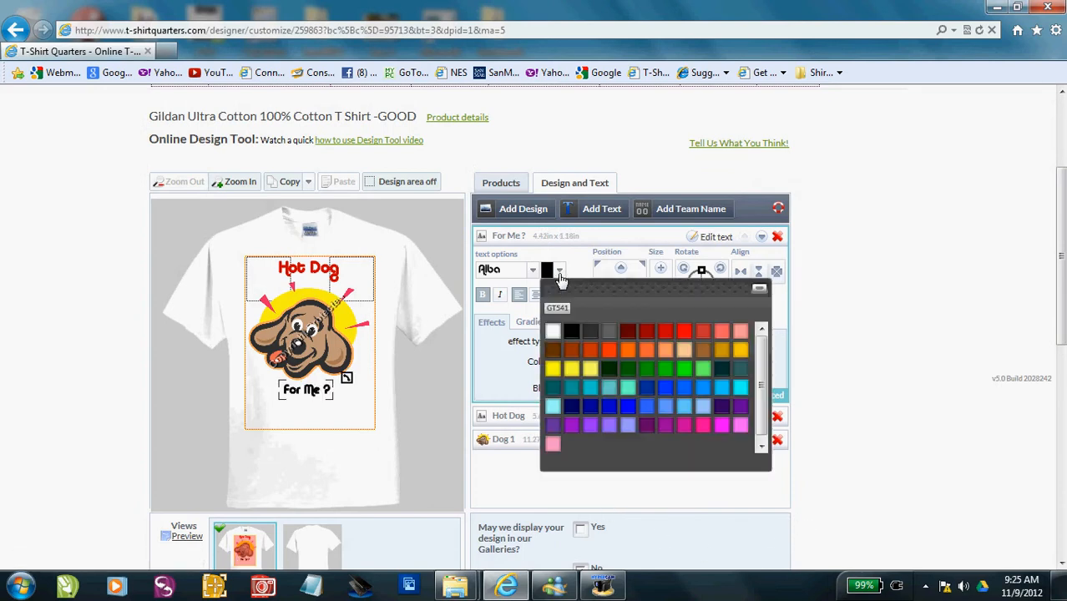
{"action": "left_click", "coordinate": [610, 411]}
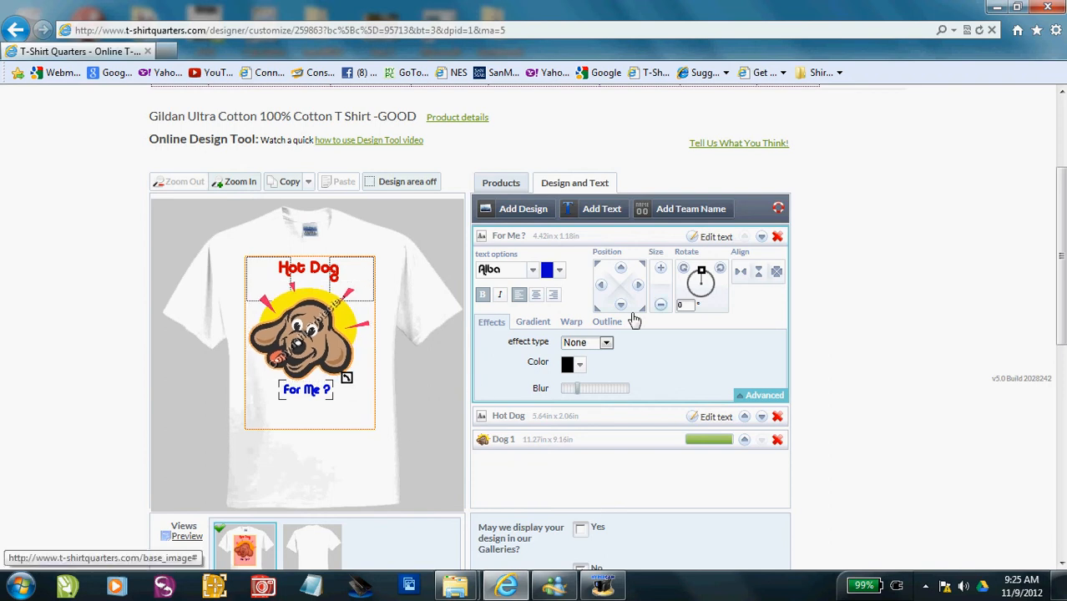
{"action": "left_click", "coordinate": [660, 268]}
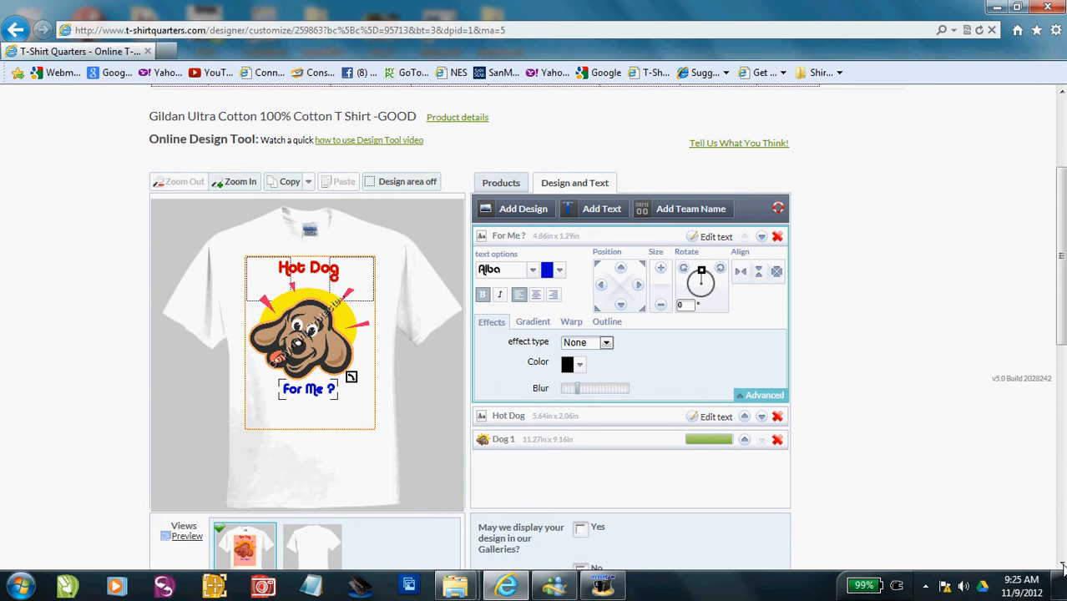
Review the order options and the design close up, and check the shirt with the design area border hidden.
{"action": "scroll", "coordinate": [1062, 566], "scroll_direction": "down", "scroll_amount": 3}
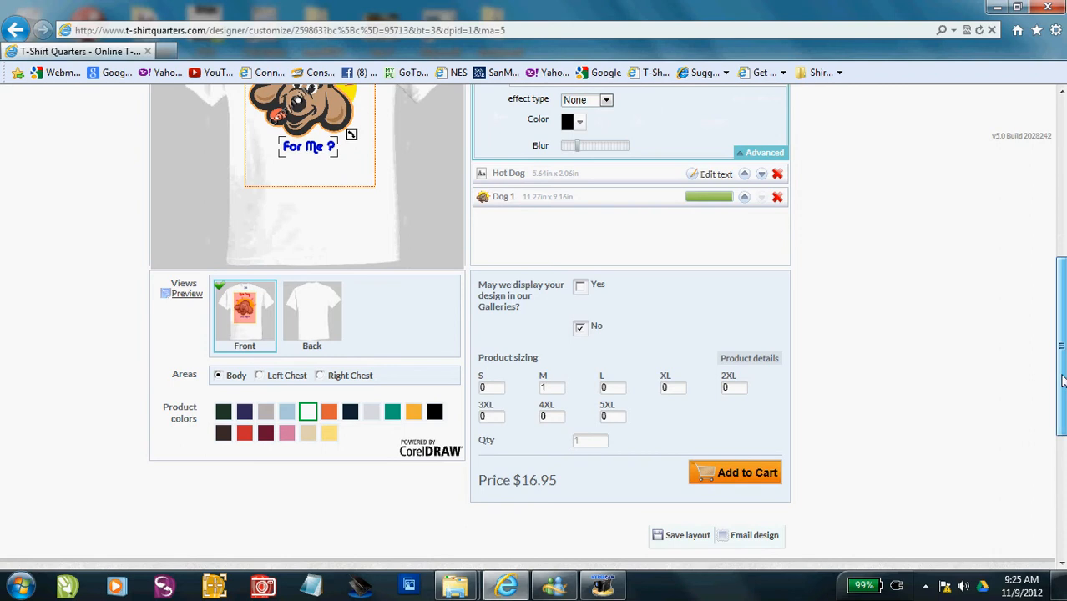
{"action": "scroll", "coordinate": [1060, 346], "scroll_direction": "up", "scroll_amount": 3}
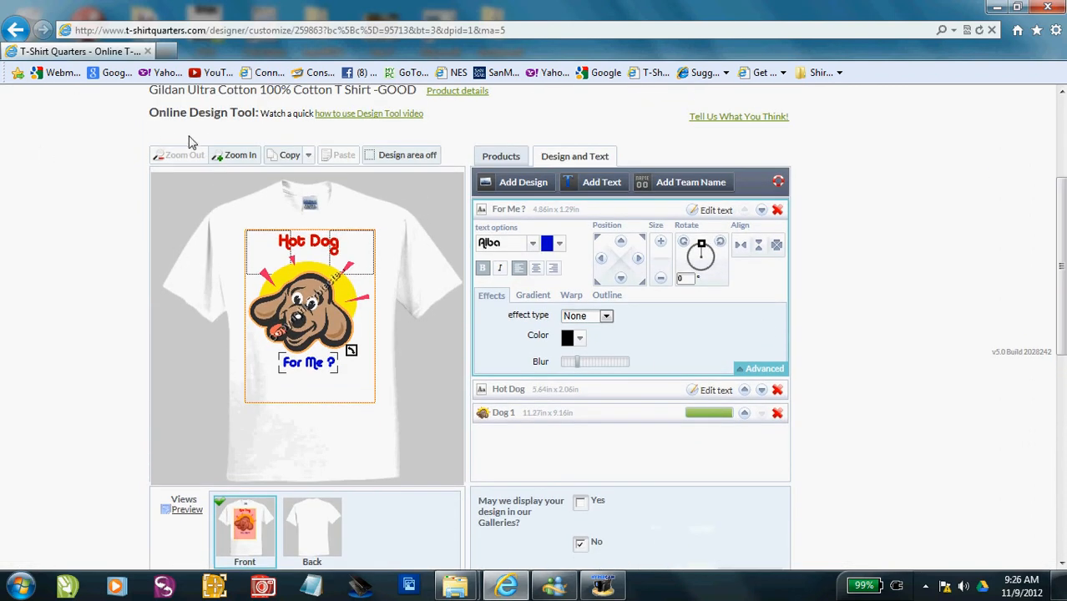
{"action": "left_click", "coordinate": [235, 158]}
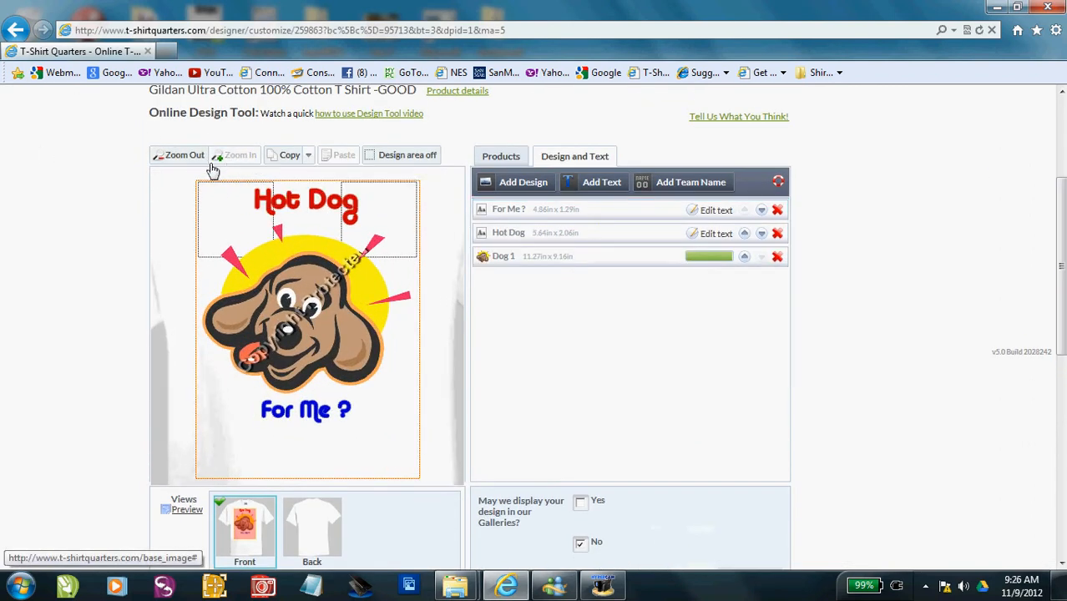
{"action": "left_click", "coordinate": [184, 159]}
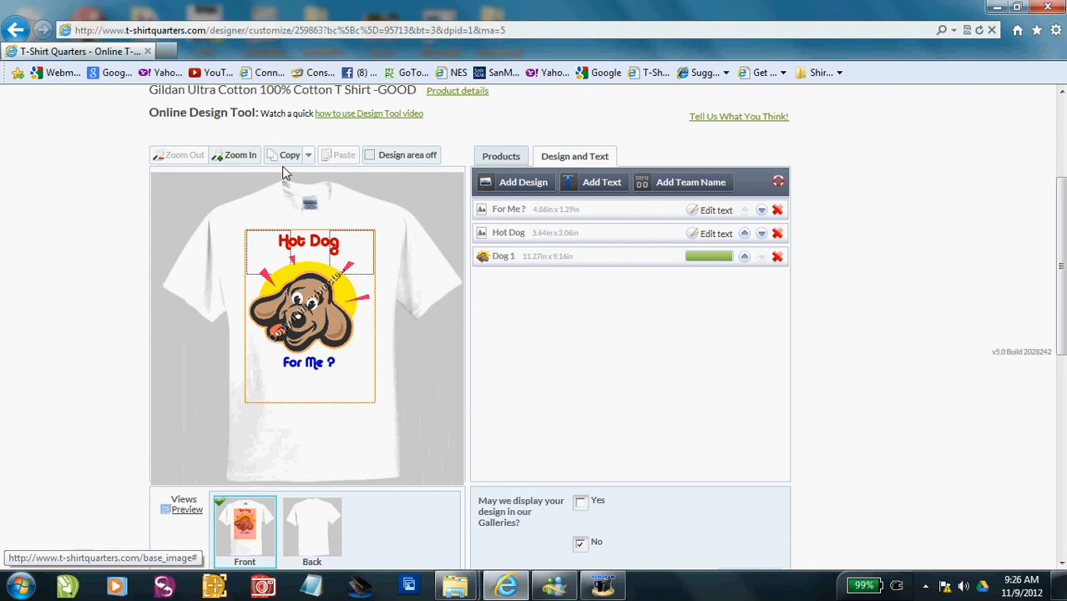
{"action": "left_click", "coordinate": [423, 160]}
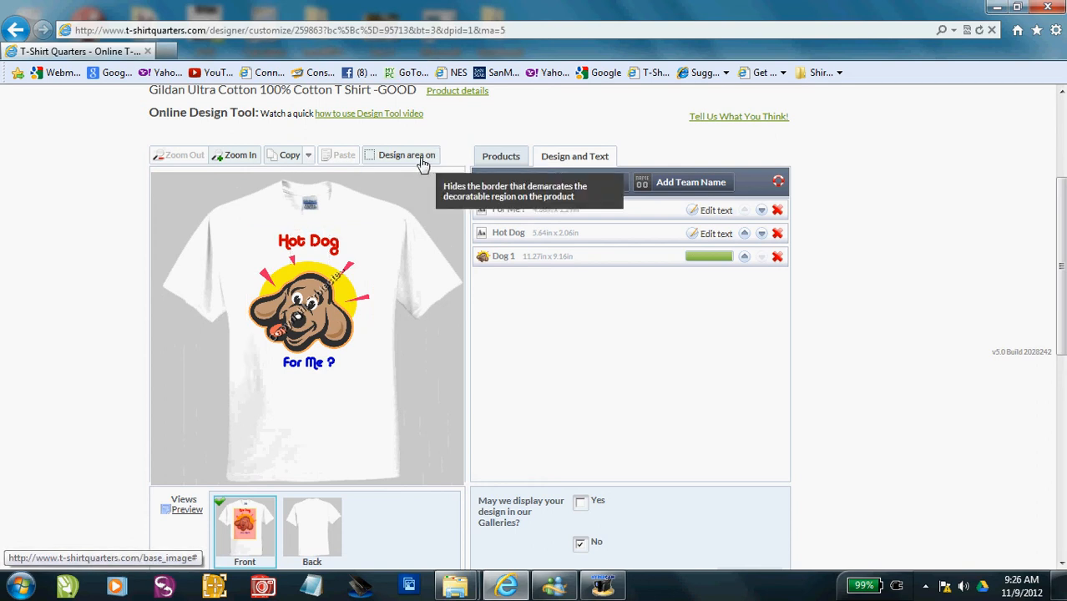
{"action": "left_click", "coordinate": [426, 158]}
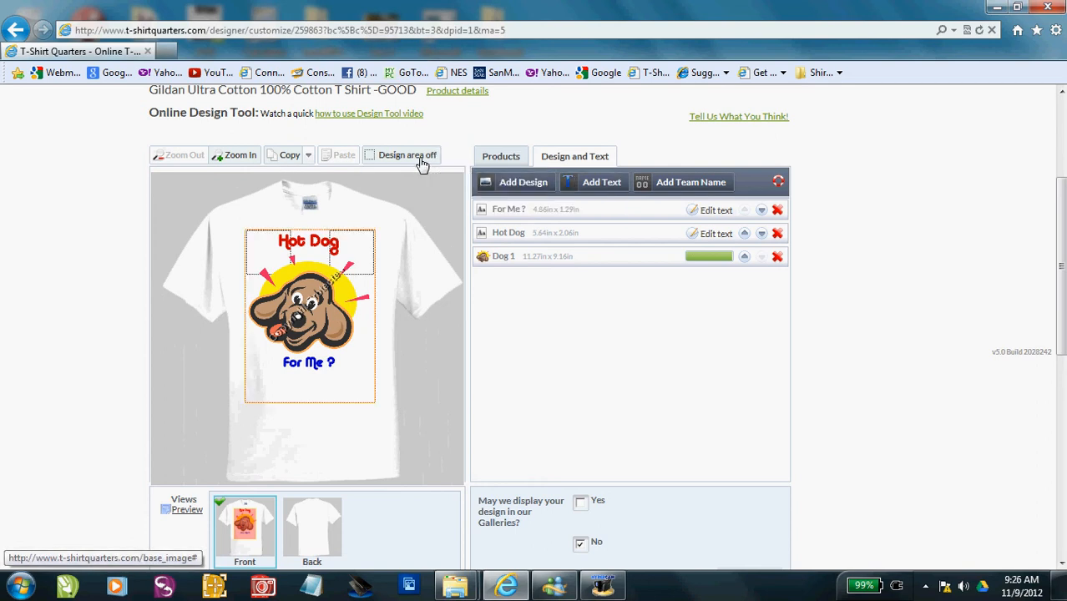
Preview the shirt front with the finished design, and close the preview.
{"action": "left_click", "coordinate": [188, 512]}
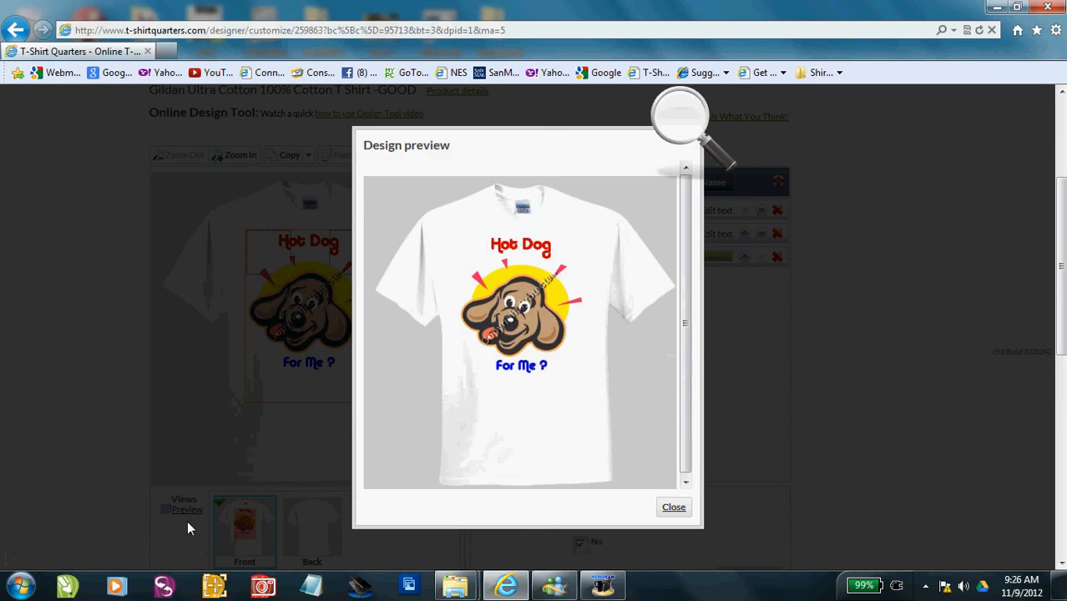
{"action": "left_click", "coordinate": [673, 508]}
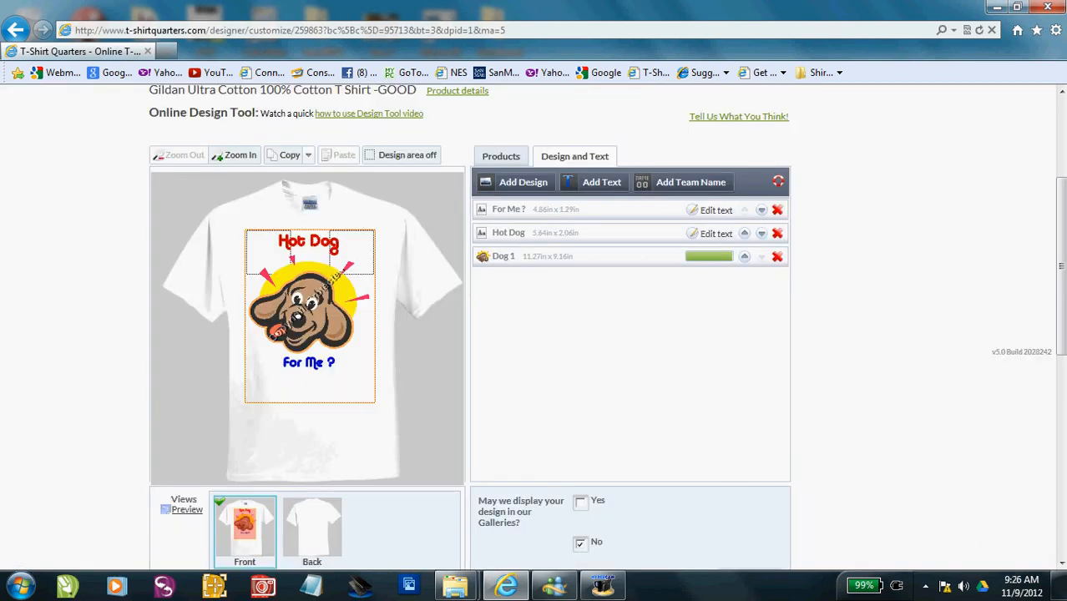
Try the Azalea product color on the shirt with the design, and switch the shirt back to white.
{"action": "scroll", "coordinate": [1058, 565], "scroll_direction": "down", "scroll_amount": 3}
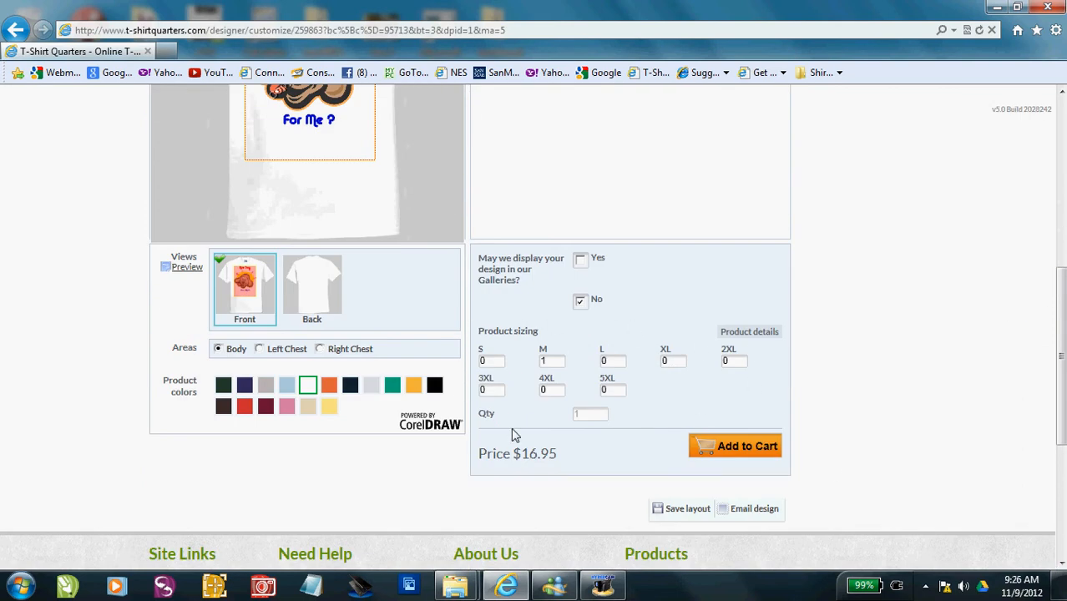
{"action": "left_click", "coordinate": [288, 410]}
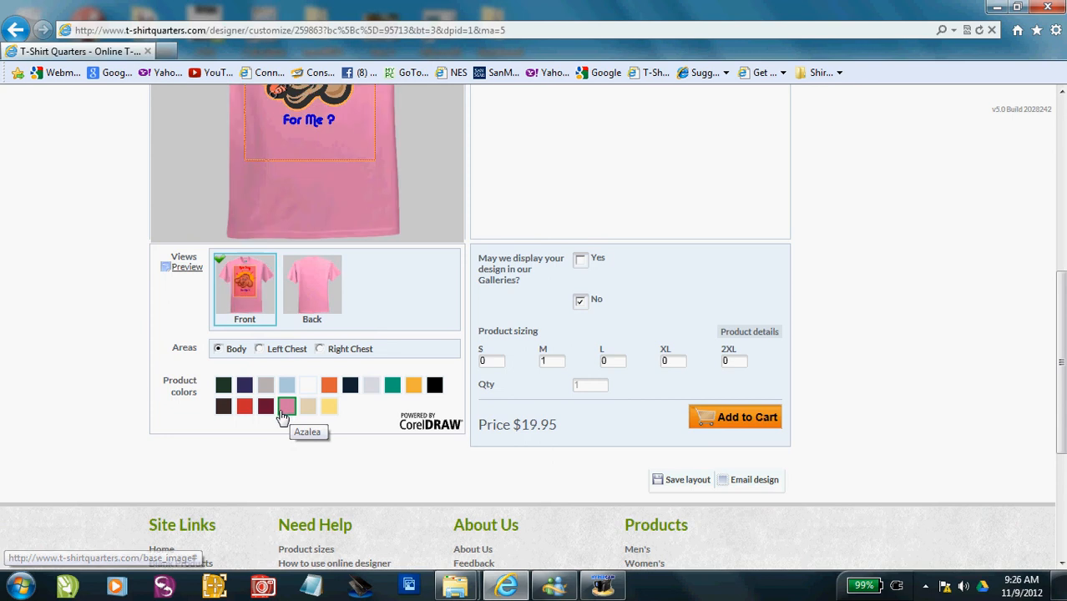
{"action": "scroll", "coordinate": [409, 200], "scroll_direction": "up", "scroll_amount": 3}
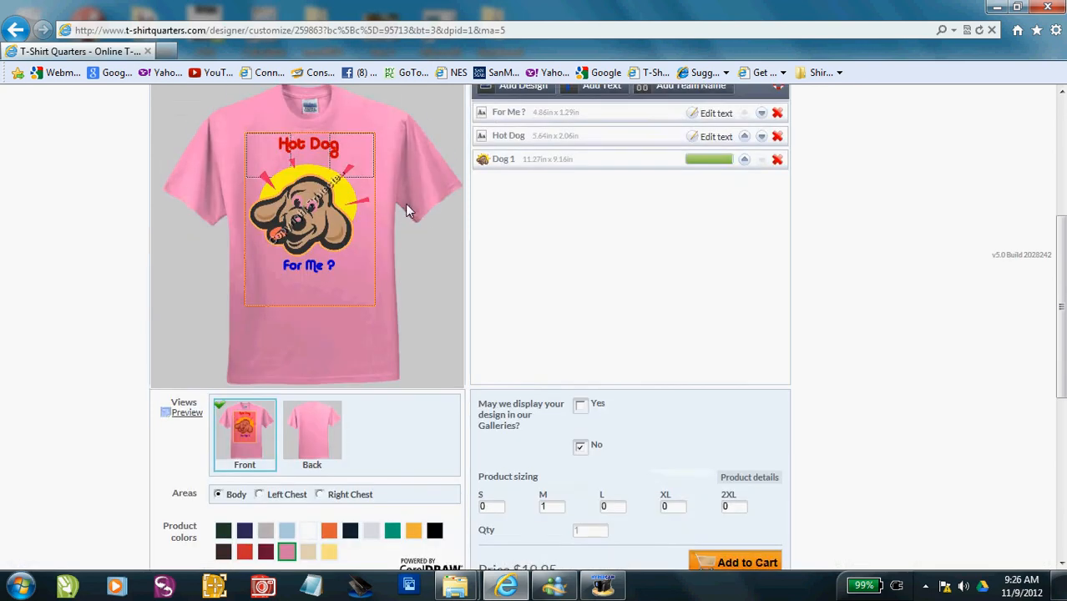
{"action": "scroll", "coordinate": [405, 203], "scroll_direction": "down", "scroll_amount": 4}
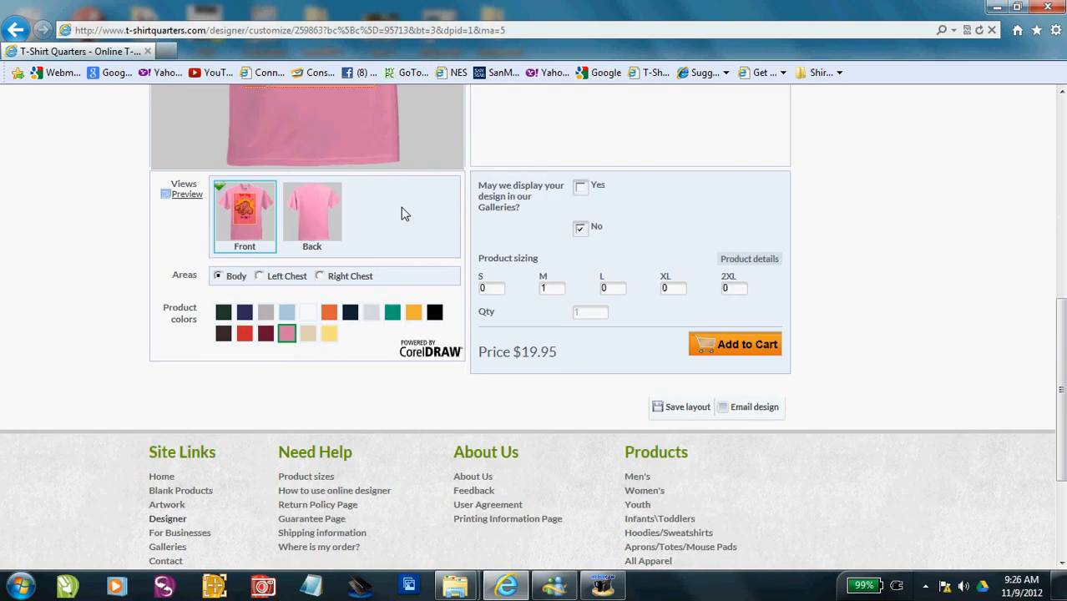
{"action": "left_click", "coordinate": [307, 315]}
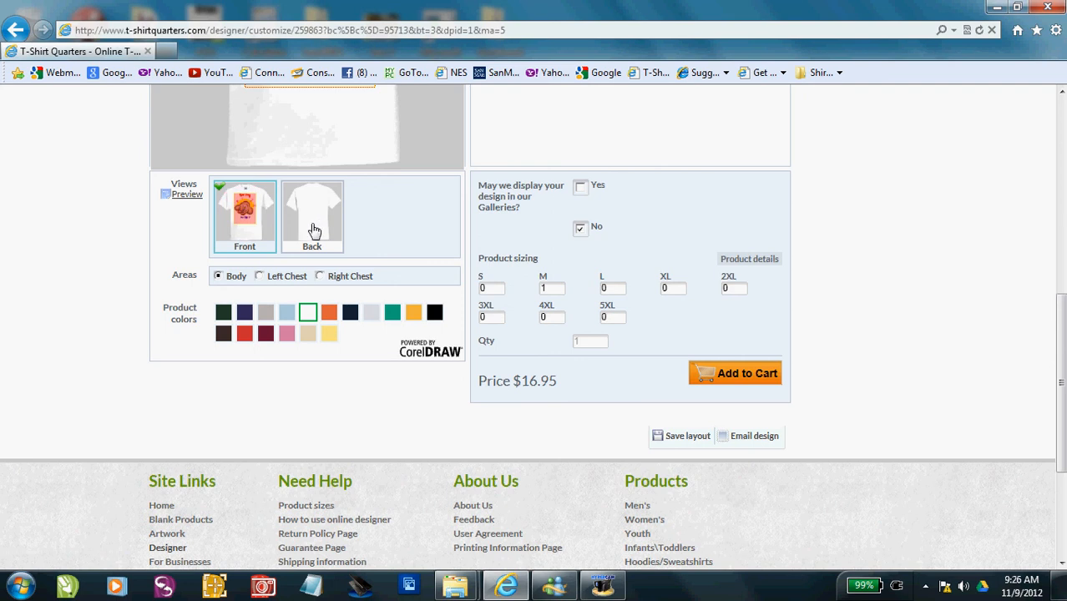
Check the back view of the shirt and its design area, return to the front view, and review the design and order options.
{"action": "left_click", "coordinate": [314, 231]}
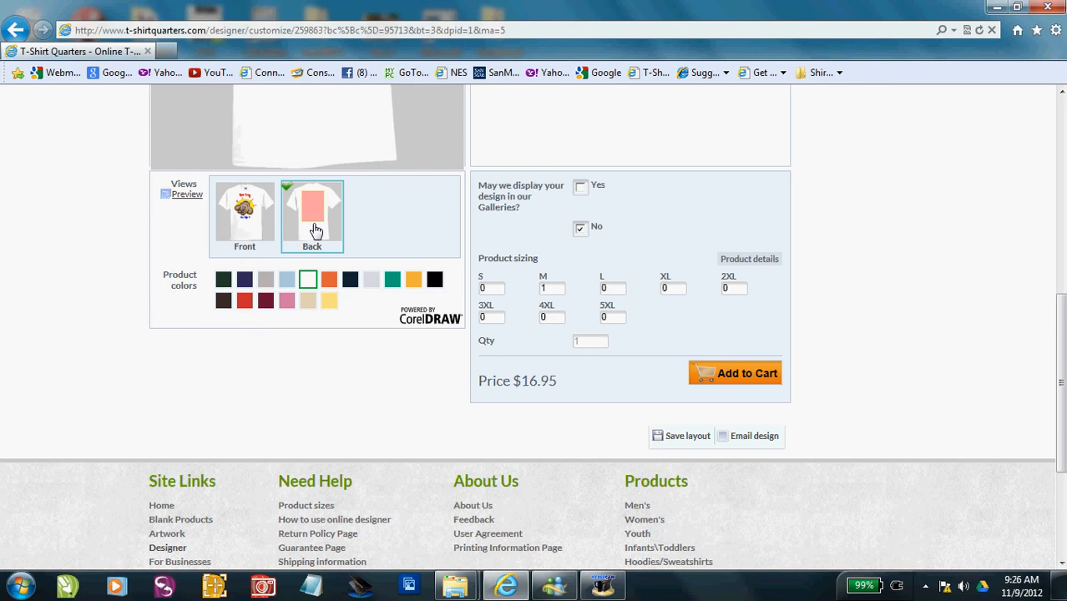
{"action": "scroll", "coordinate": [392, 250], "scroll_direction": "up", "scroll_amount": 3}
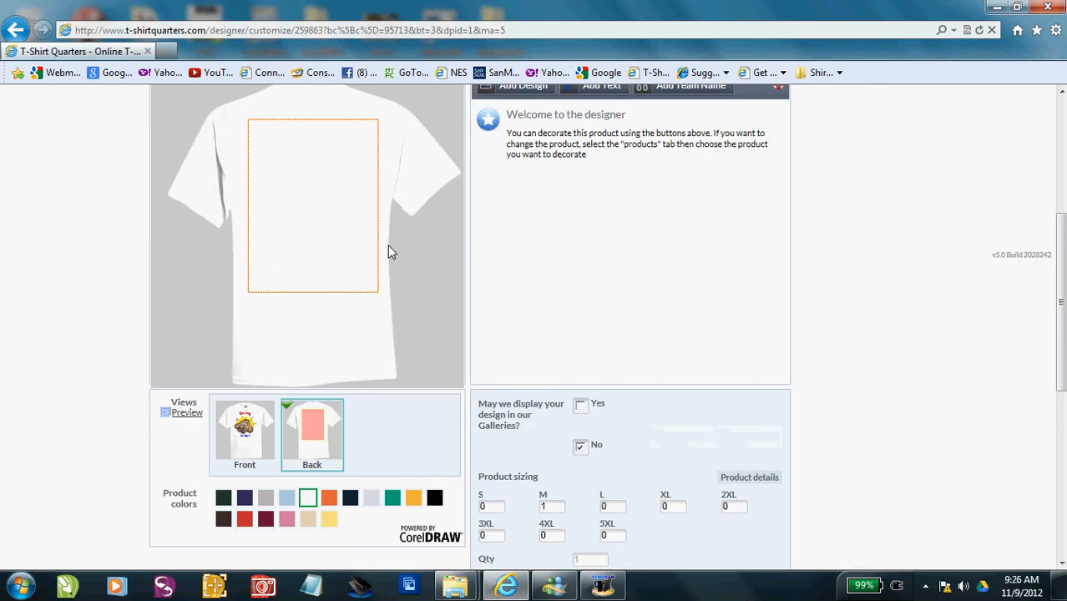
{"action": "left_click", "coordinate": [248, 449]}
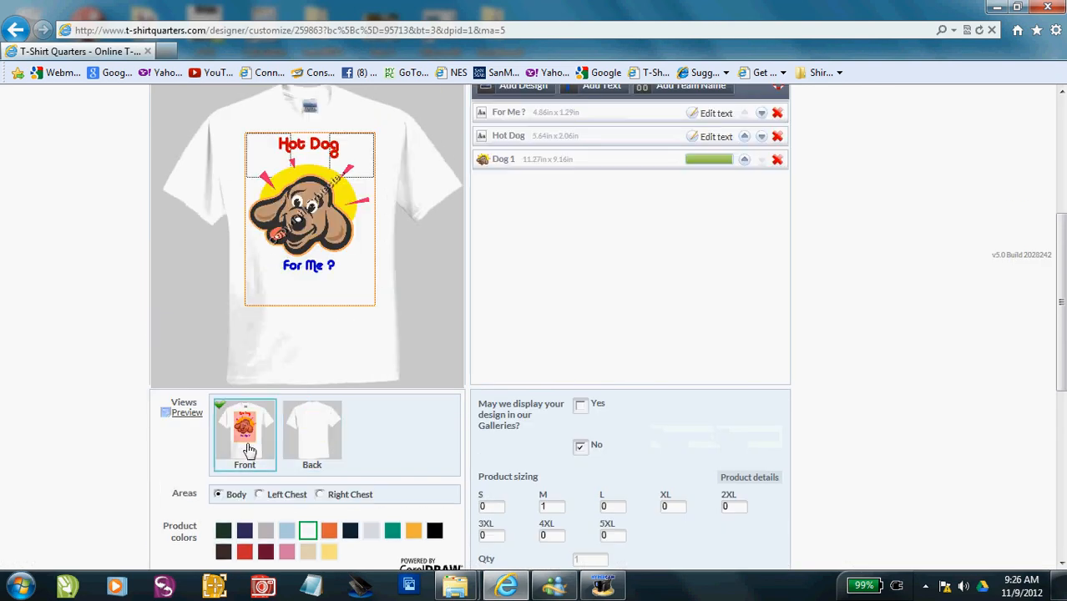
{"action": "scroll", "coordinate": [873, 427], "scroll_direction": "down", "scroll_amount": 3}
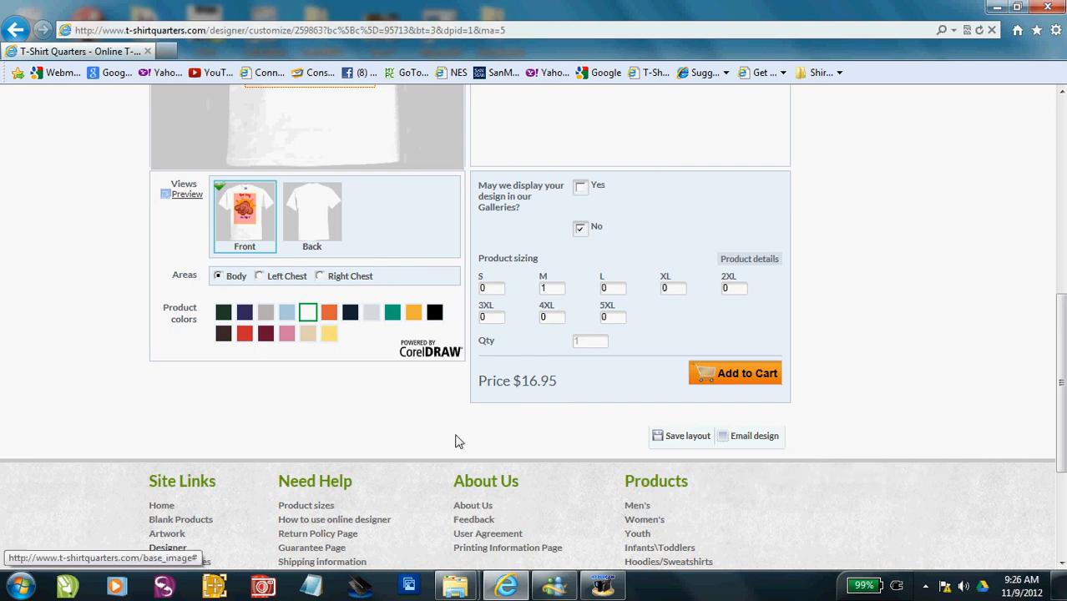
{"action": "scroll", "coordinate": [196, 422], "scroll_direction": "up", "scroll_amount": 3}
{"action": "scroll", "coordinate": [108, 422], "scroll_direction": "up", "scroll_amount": 2}
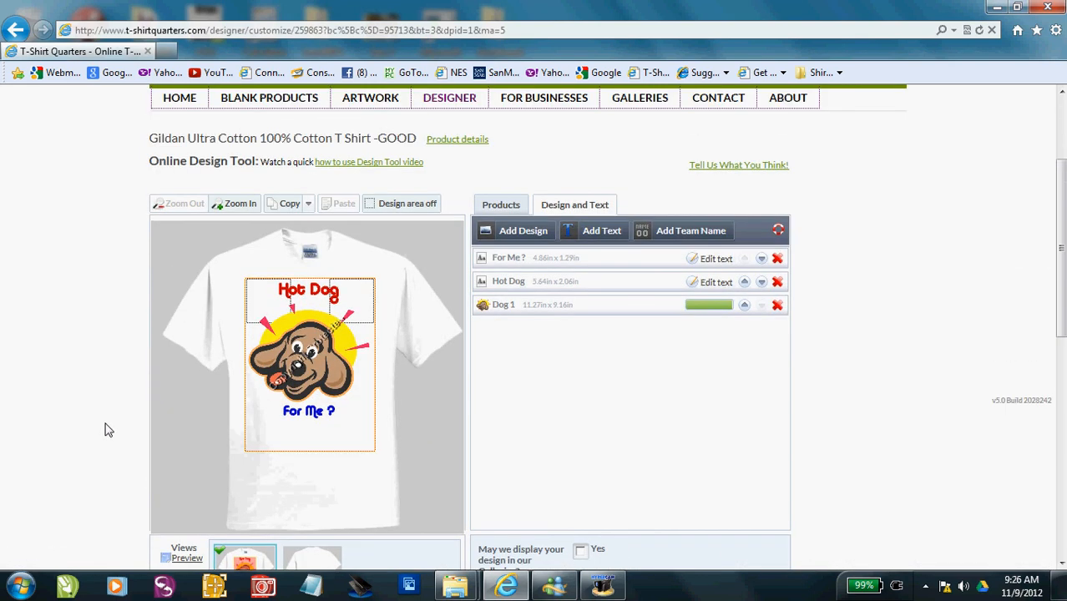